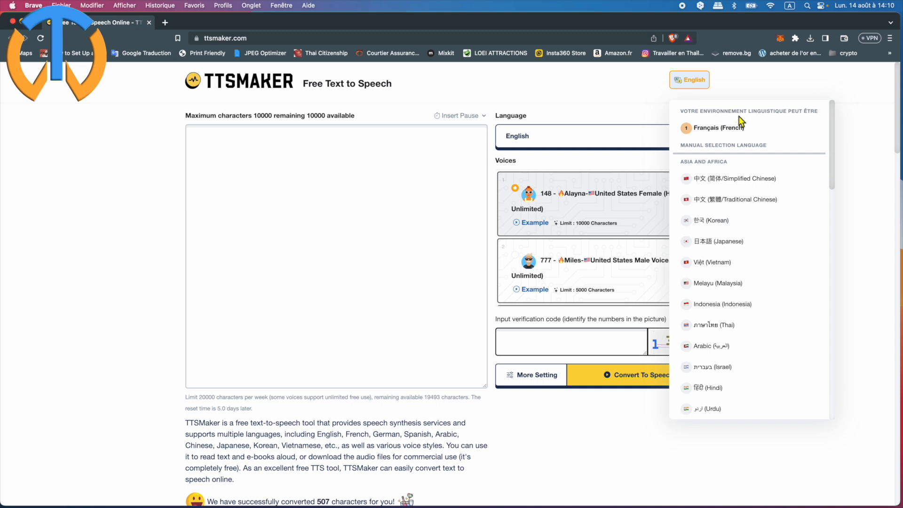
- Switch the site's display language to French
{"action": "left_click", "coordinate": [716, 134]}
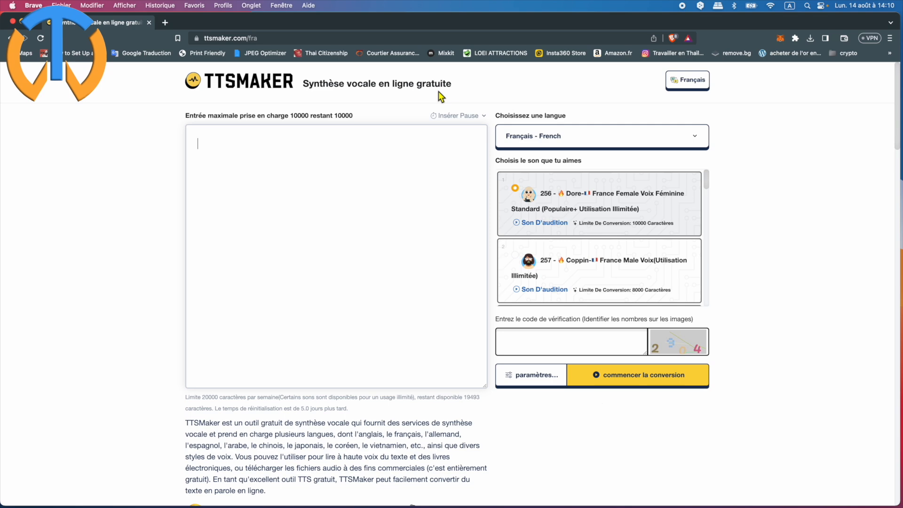
- Read the FAQ answer on whether the speech synthesis is free, then return to the text entry area
{"action": "scroll", "coordinate": [143, 435], "scroll_direction": "down", "scroll_amount": 4}
{"action": "scroll", "coordinate": [143, 435], "scroll_direction": "down", "scroll_amount": 8}
{"action": "scroll", "coordinate": [145, 432], "scroll_direction": "down", "scroll_amount": 13}
{"action": "scroll", "coordinate": [145, 431], "scroll_direction": "down", "scroll_amount": 13}
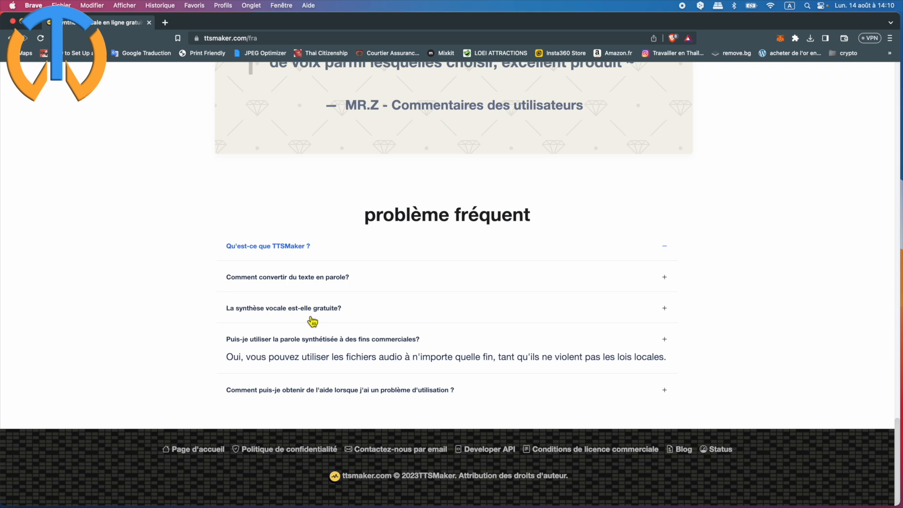
{"action": "left_click", "coordinate": [297, 311]}
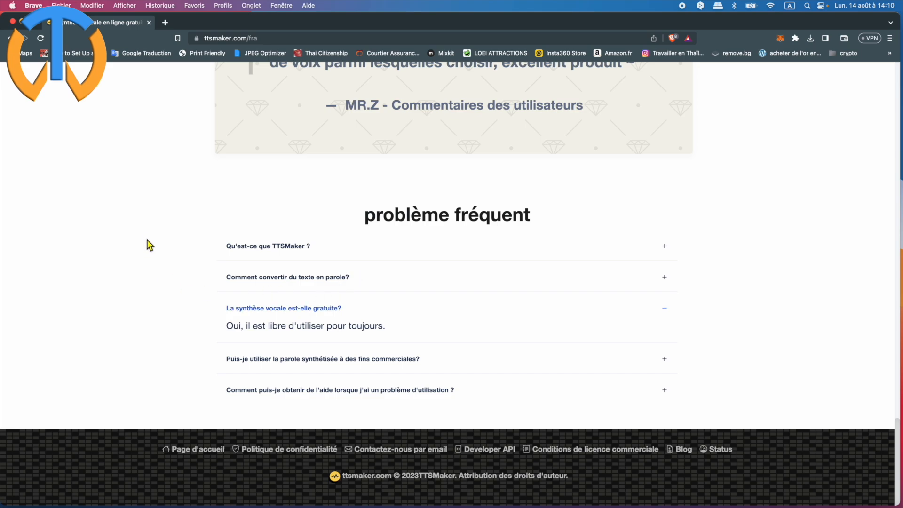
{"action": "scroll", "coordinate": [148, 241], "scroll_direction": "up", "scroll_amount": 20}
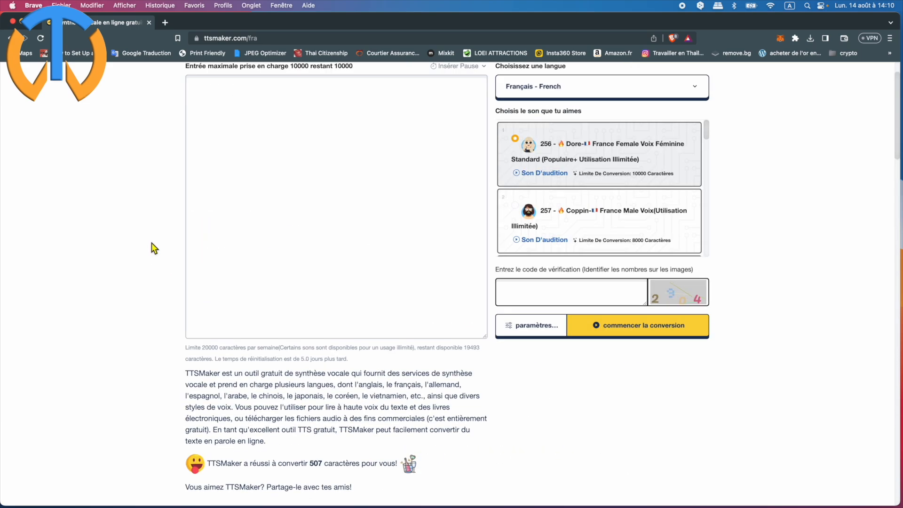
{"action": "scroll", "coordinate": [151, 242], "scroll_direction": "up", "scroll_amount": 2}
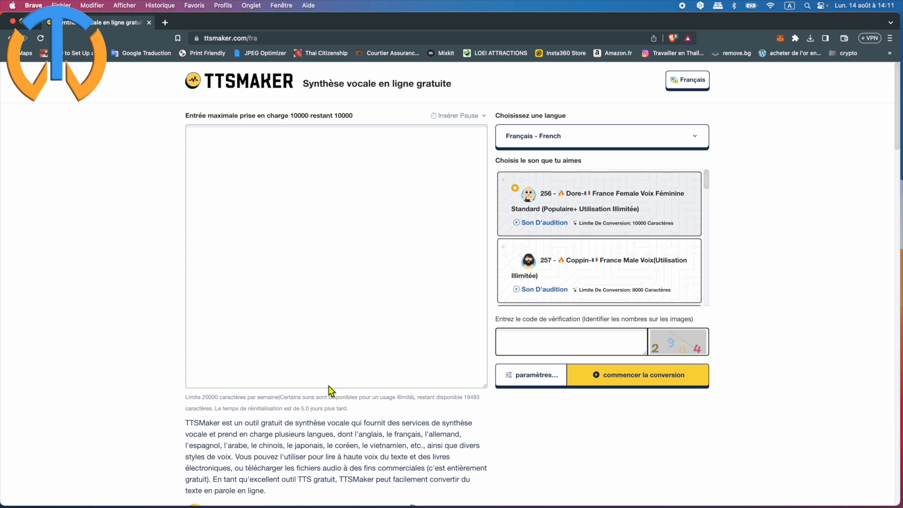
- Paste the toptutoweb welcome text into the empty text box and insert a 1.0s pause after "logiciels gratuits."
{"action": "left_click", "coordinate": [200, 139]}
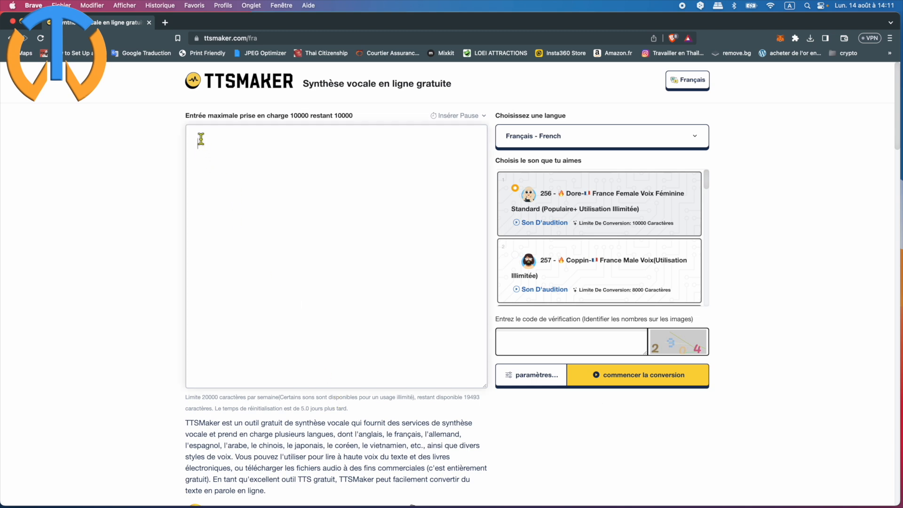
{"action": "right_click", "coordinate": [201, 141]}
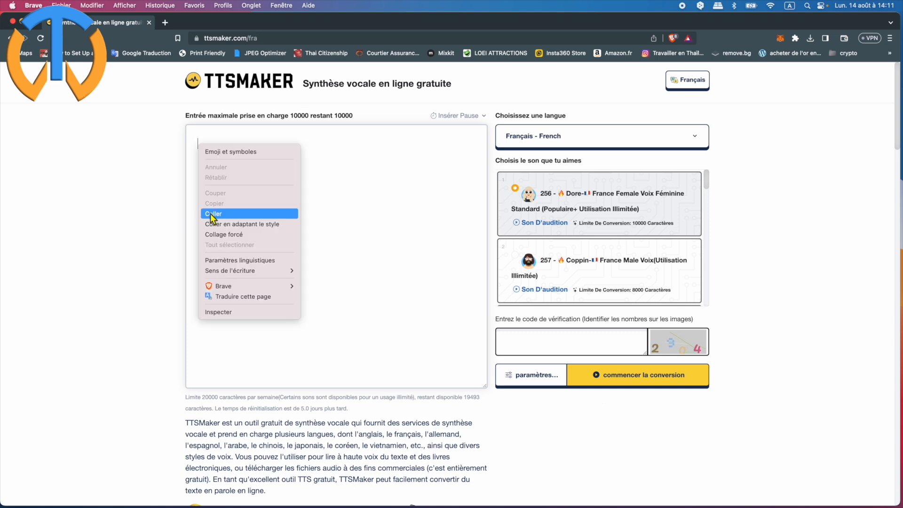
{"action": "left_click", "coordinate": [213, 214]}
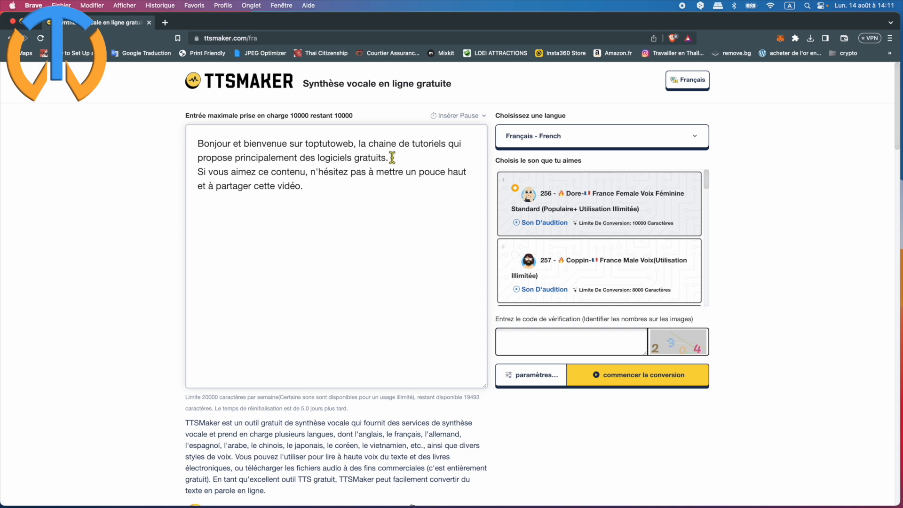
{"action": "left_click", "coordinate": [467, 121]}
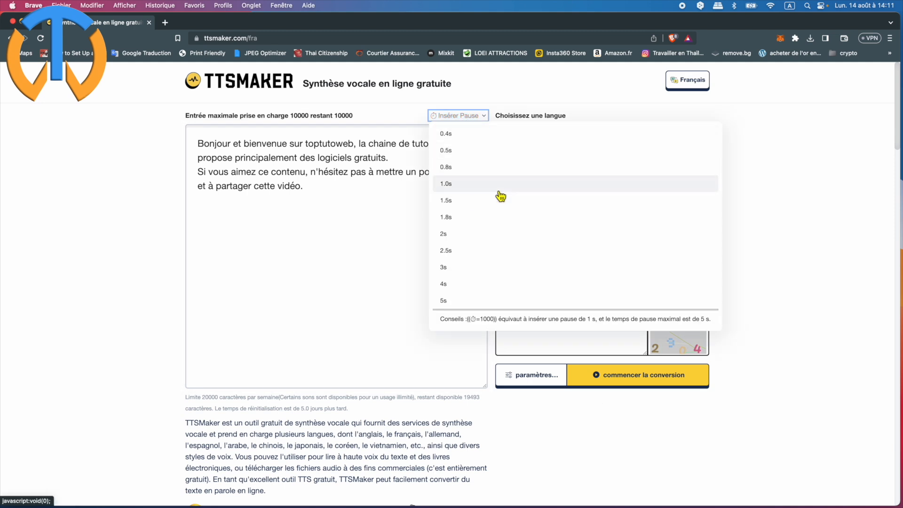
{"action": "left_click", "coordinate": [470, 190]}
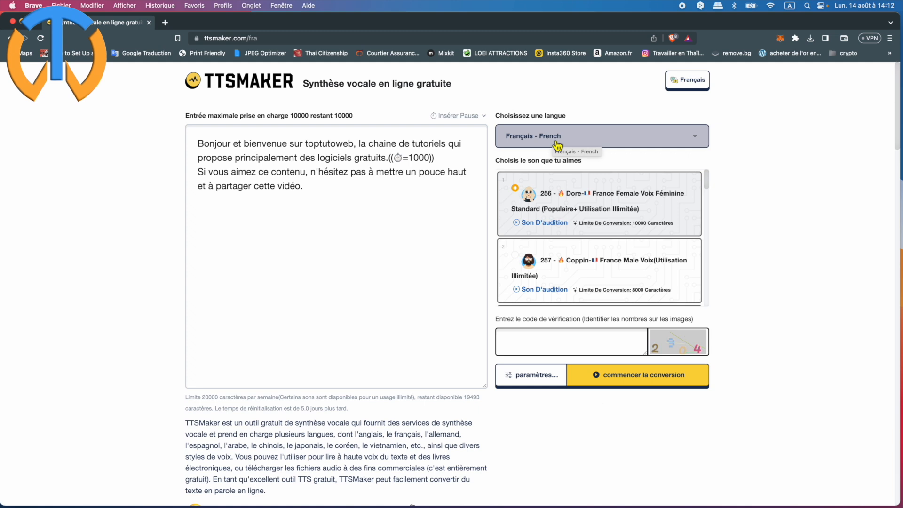
- Choose the 257 - Coppin France Male voice, enter the image verification code and try to convert the text
{"action": "left_click_drag", "start_coordinate": [707, 185], "coordinate": [708, 158]}
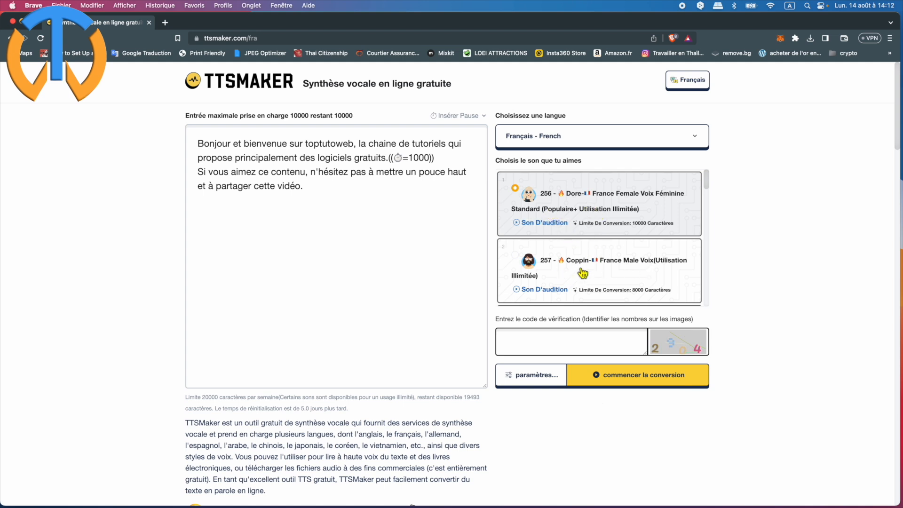
{"action": "left_click", "coordinate": [648, 286]}
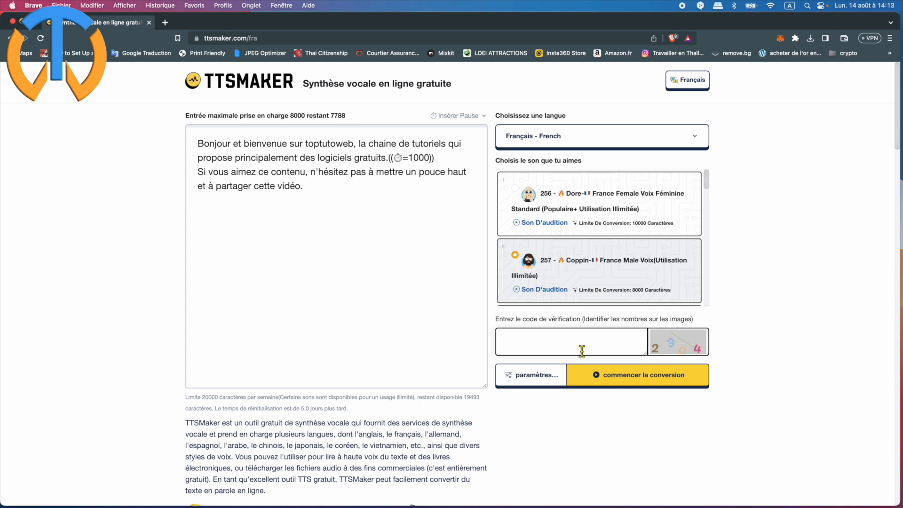
{"action": "type", "text": "2304"}
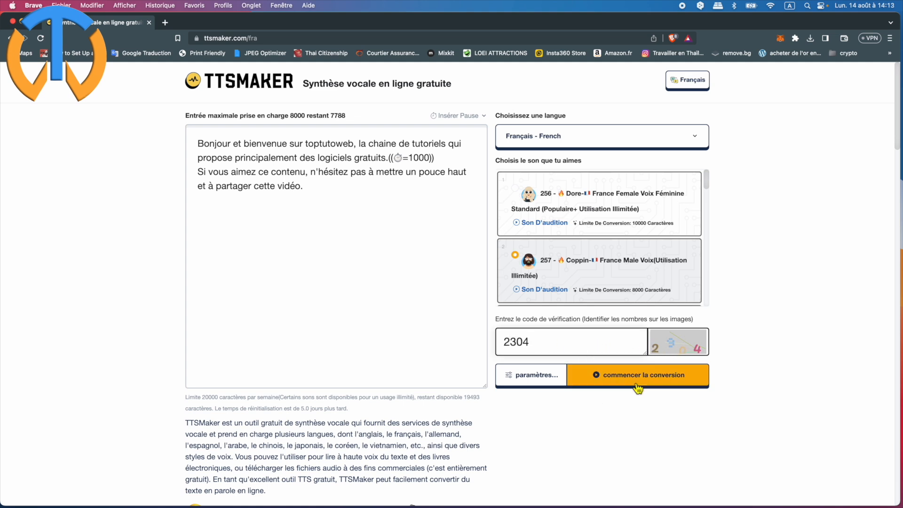
{"action": "left_click", "coordinate": [633, 383]}
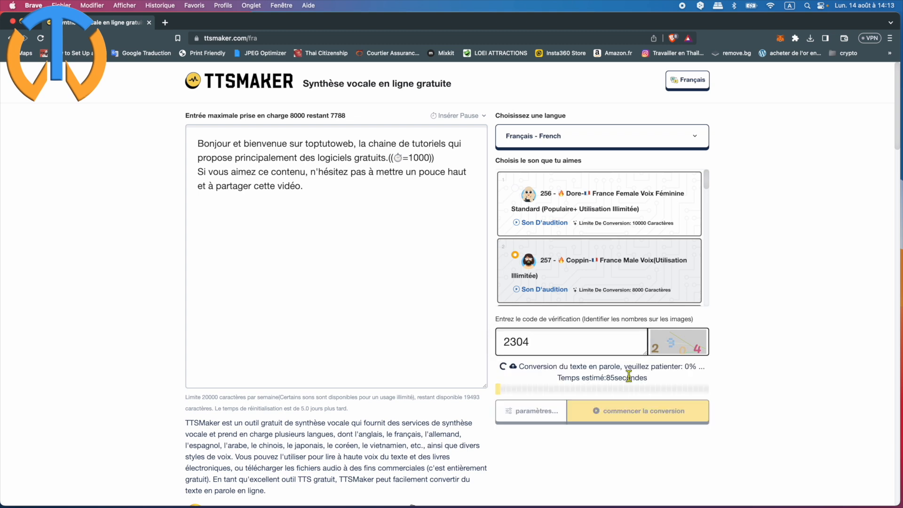
- Enter the new image verification code and convert the text to speech with the selected Coppin voice
{"action": "left_click", "coordinate": [548, 344]}
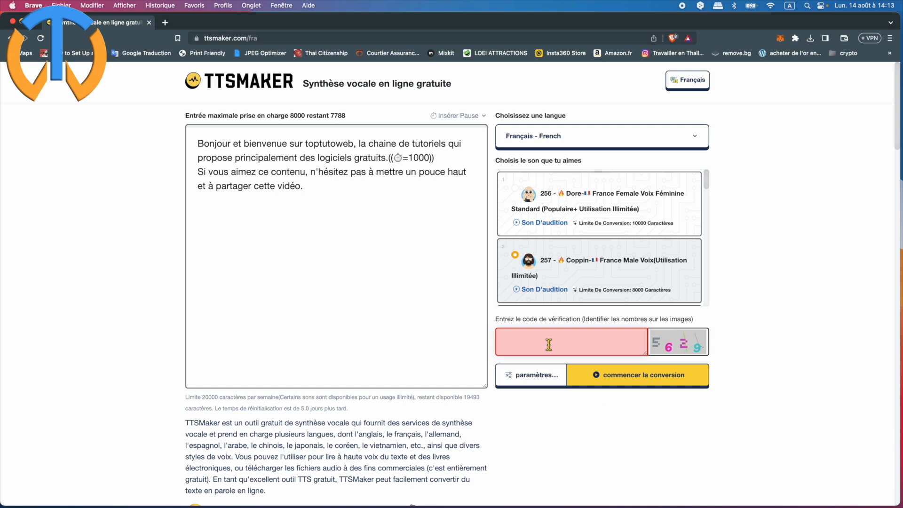
{"action": "type", "text": "5629"}
{"action": "left_click", "coordinate": [630, 380]}
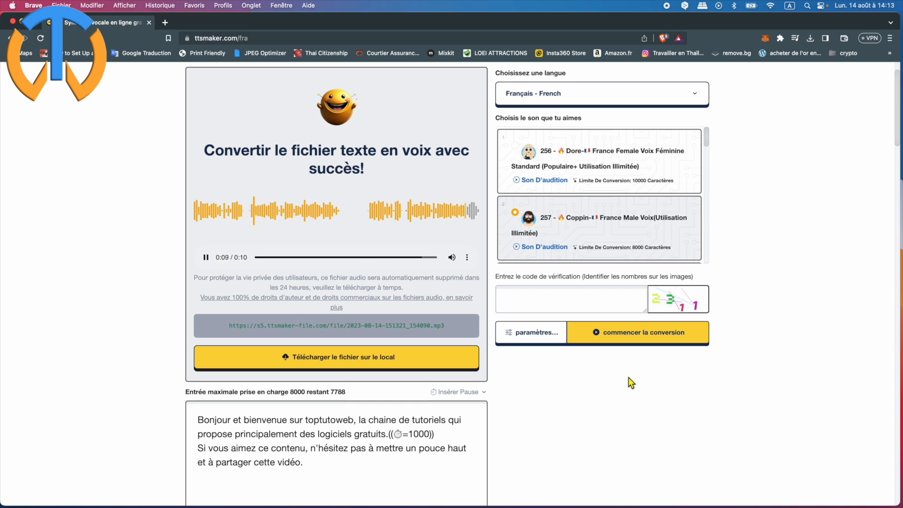
- Convert the text with the 258 - Lucas France Male voice (Tiktok Style), entering the image verification code
{"action": "scroll", "coordinate": [768, 253], "scroll_direction": "down", "scroll_amount": 3}
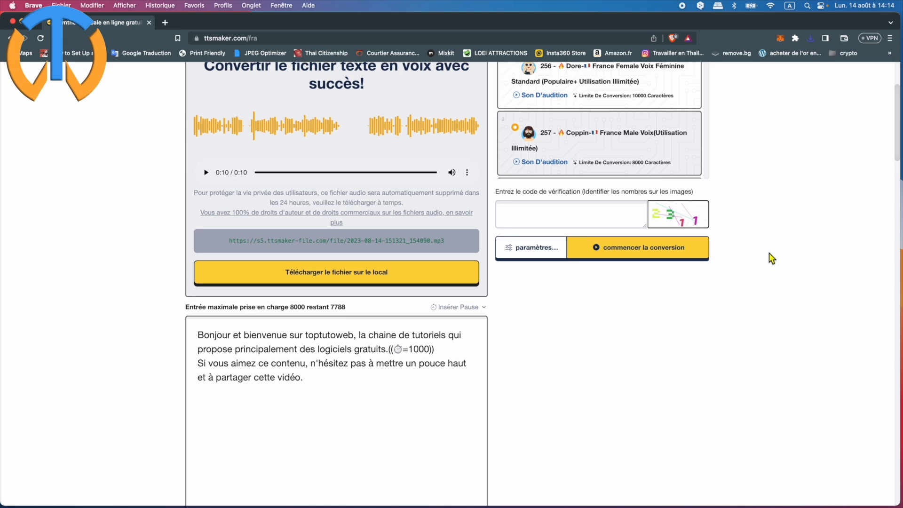
{"action": "scroll", "coordinate": [768, 254], "scroll_direction": "up", "scroll_amount": 4}
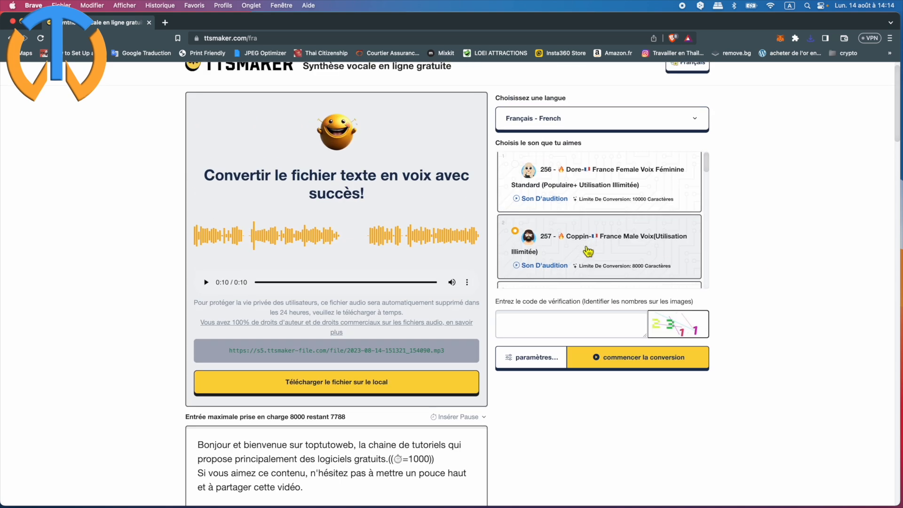
{"action": "scroll", "coordinate": [589, 249], "scroll_direction": "down", "scroll_amount": 3}
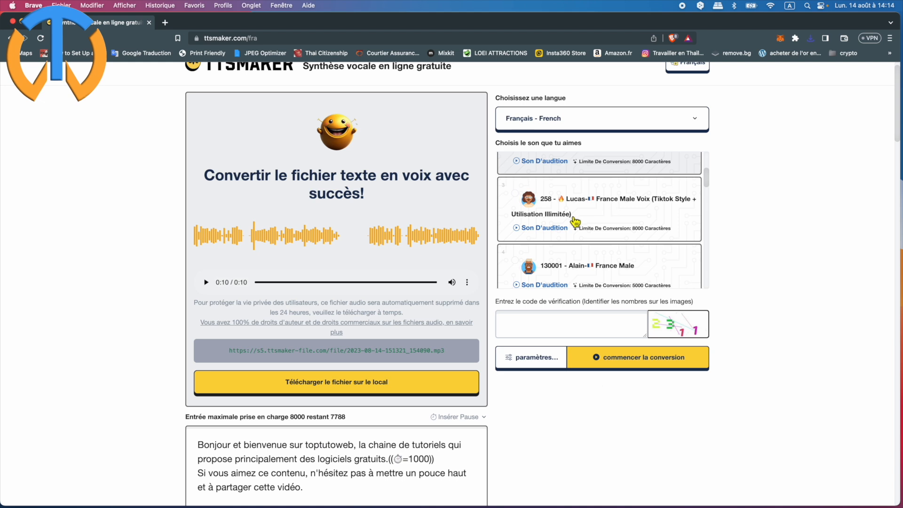
{"action": "left_click", "coordinate": [645, 215]}
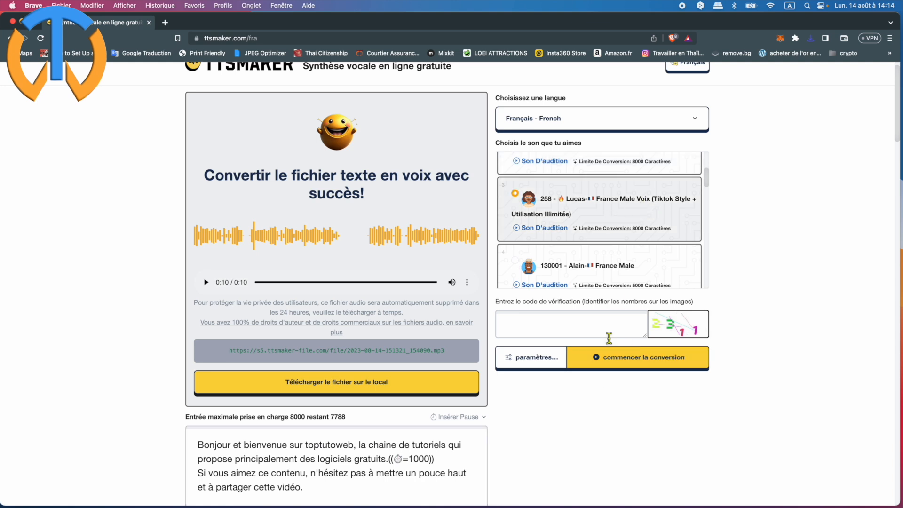
{"action": "left_click", "coordinate": [599, 327]}
{"action": "type", "text": "2311"}
{"action": "left_click", "coordinate": [675, 363]}
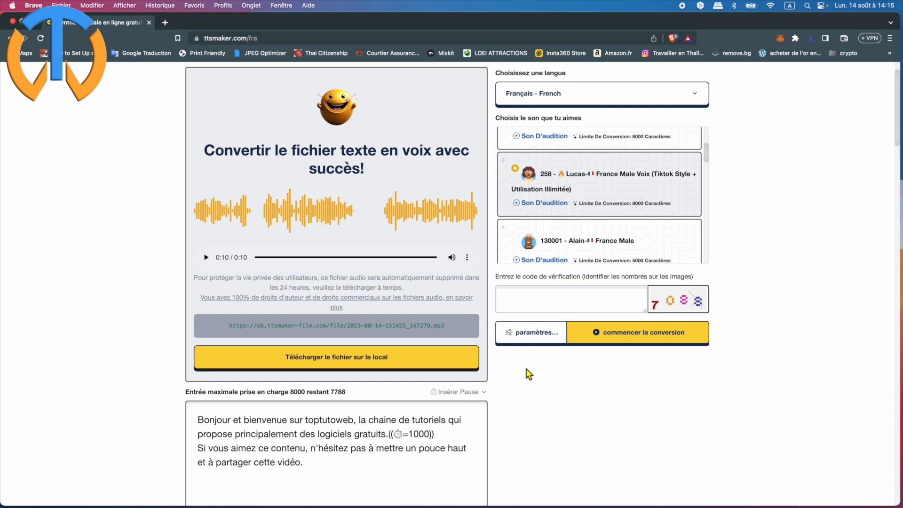
- Listen to the audio sample of the 130003 - Celeste France Female voice
{"action": "scroll", "coordinate": [628, 193], "scroll_direction": "down", "scroll_amount": 5}
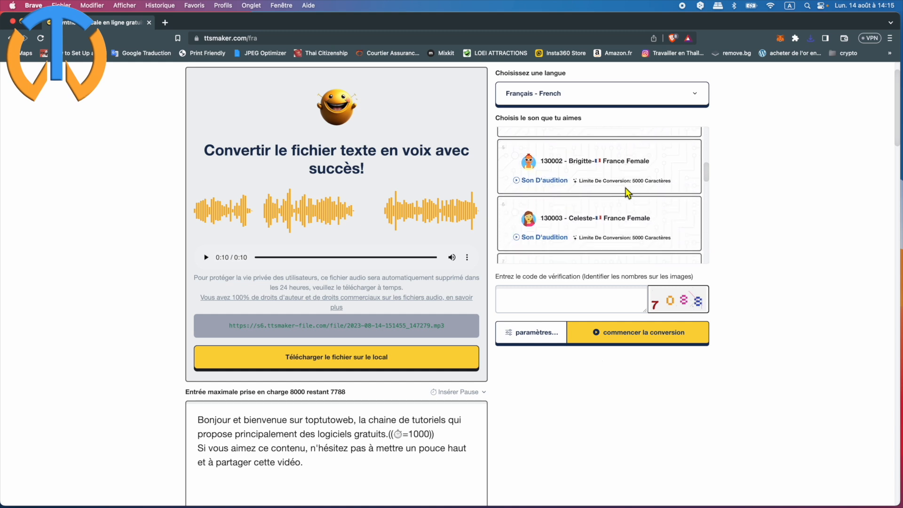
{"action": "scroll", "coordinate": [628, 193], "scroll_direction": "down", "scroll_amount": 2}
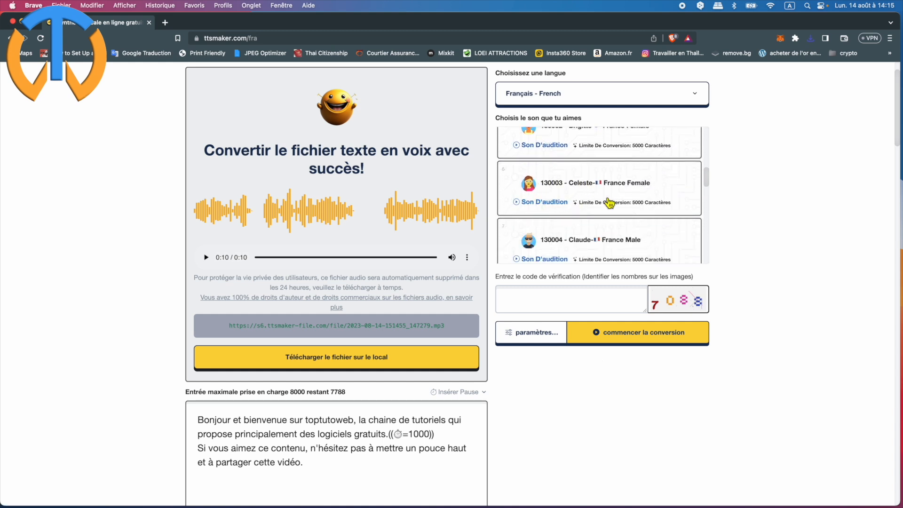
{"action": "left_click", "coordinate": [522, 207]}
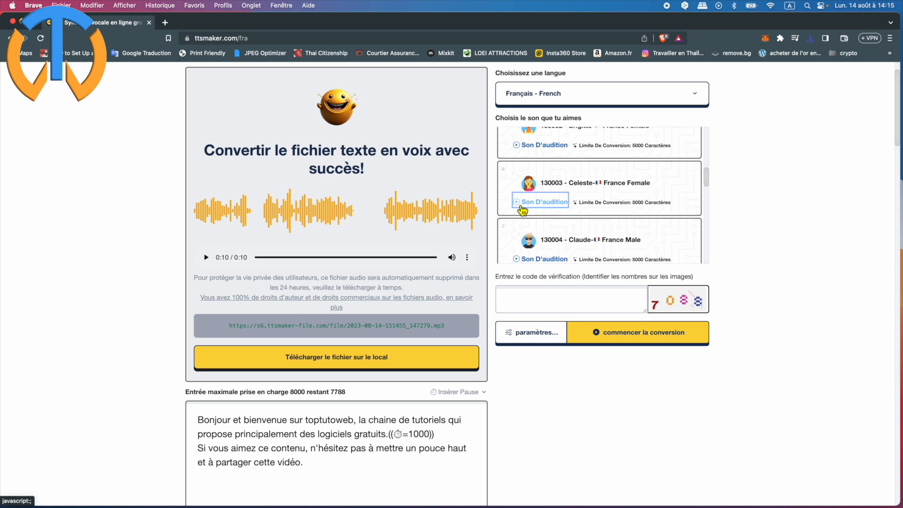
- Convert the text with the 130005 - Gace France child voice, entering the image verification code
{"action": "scroll", "coordinate": [644, 209], "scroll_direction": "down", "scroll_amount": 5}
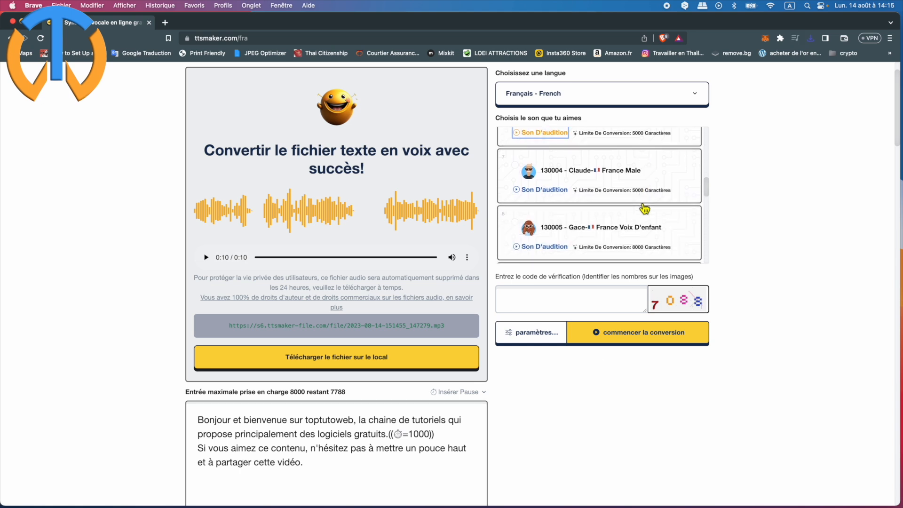
{"action": "scroll", "coordinate": [644, 209], "scroll_direction": "down", "scroll_amount": 2}
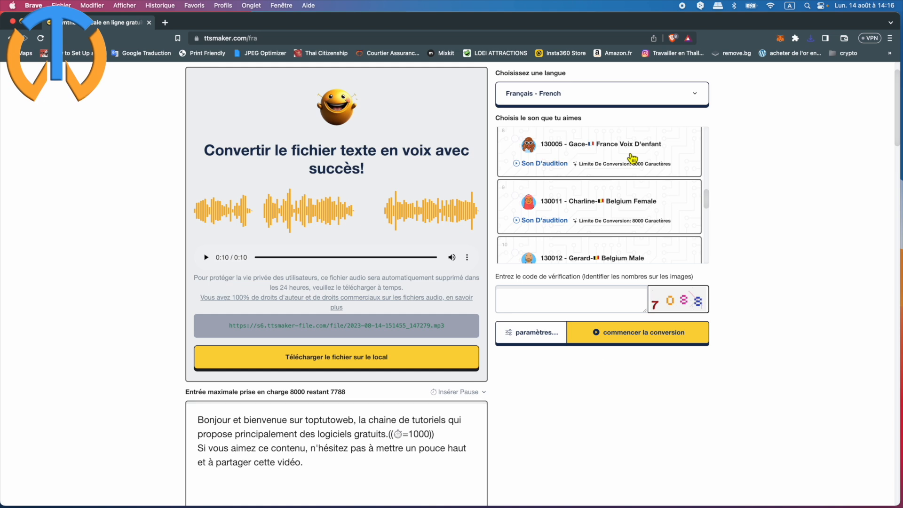
{"action": "left_click", "coordinate": [633, 158]}
{"action": "left_click", "coordinate": [588, 305]}
{"action": "type", "text": "7088"}
{"action": "left_click", "coordinate": [642, 334]}
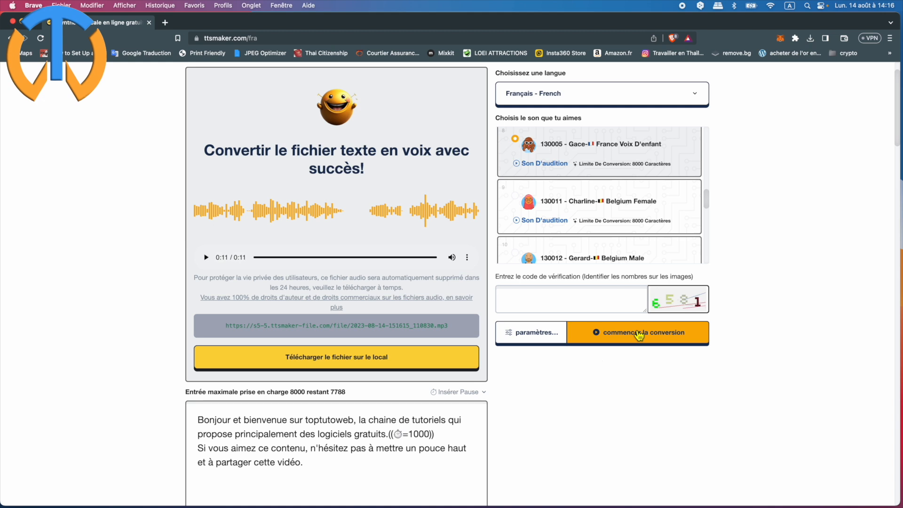
- Switch back to the 257 - Coppin France Male voice and convert the text again, entering the image verification code
{"action": "scroll", "coordinate": [600, 216], "scroll_direction": "up", "scroll_amount": 10}
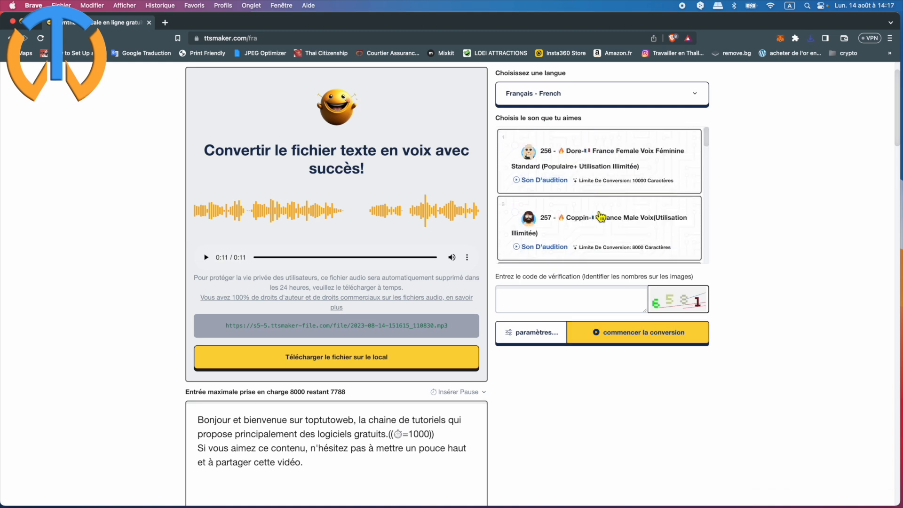
{"action": "left_click", "coordinate": [611, 235]}
{"action": "left_click", "coordinate": [569, 301]}
{"action": "type", "text": "6581"}
{"action": "left_click", "coordinate": [624, 332]}
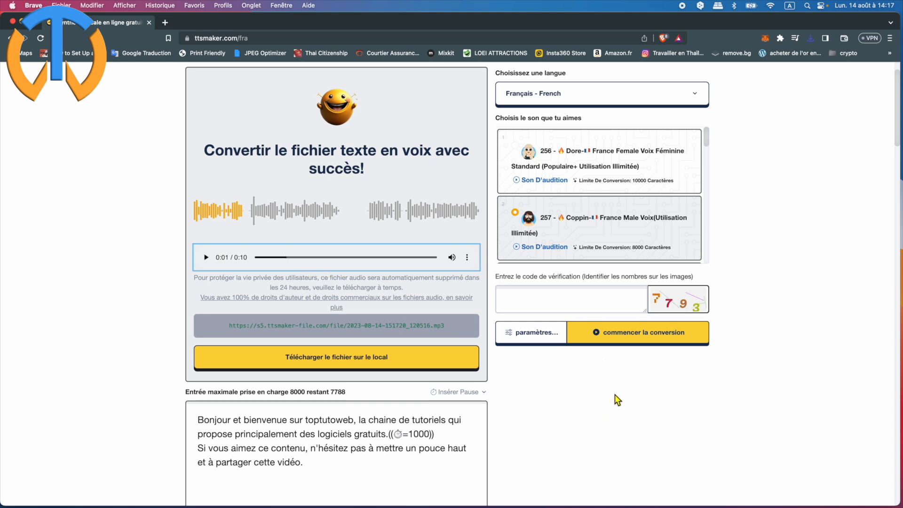
- In the advanced settings, set the download format to wav and the audio quality to "Haute qualité (grande taille, synthèse lente)"
{"action": "left_click", "coordinate": [527, 340]}
{"action": "scroll", "coordinate": [771, 438], "scroll_direction": "down", "scroll_amount": 4}
{"action": "scroll", "coordinate": [770, 436], "scroll_direction": "down", "scroll_amount": 3}
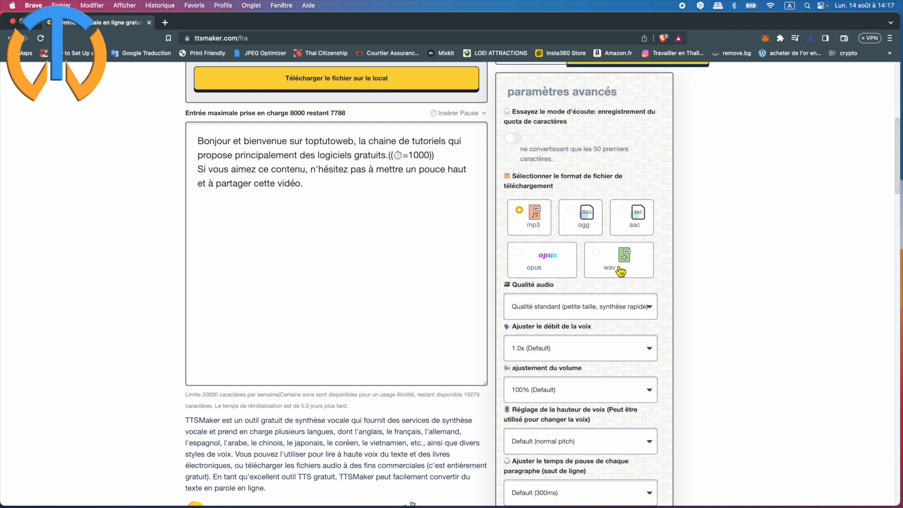
{"action": "left_click", "coordinate": [621, 271]}
{"action": "left_click", "coordinate": [556, 311]}
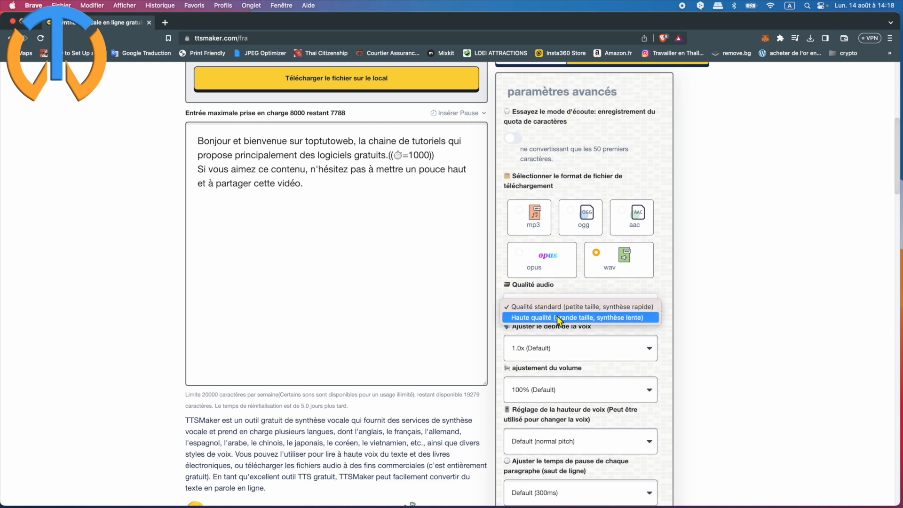
{"action": "left_click", "coordinate": [558, 318]}
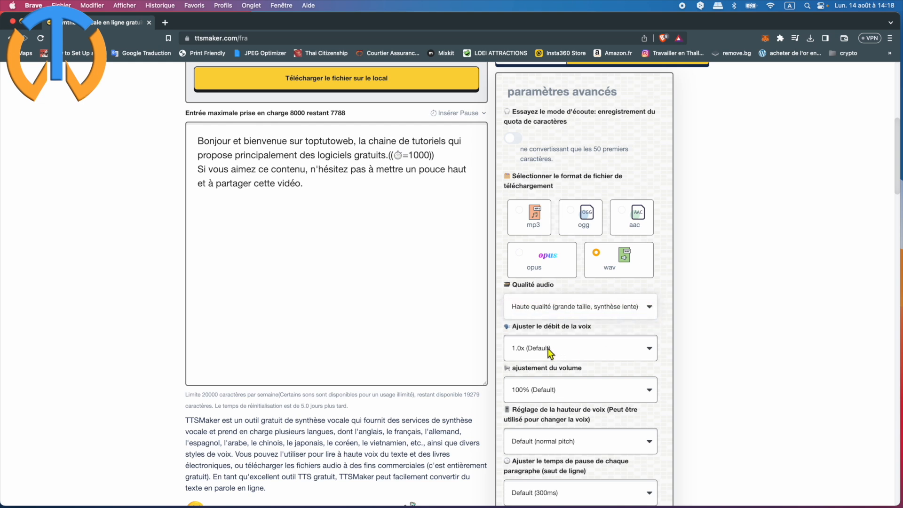
- Examine the voice pitch and paragraph pause time options in the advanced settings, keeping Default (normal pitch) and Default (300ms)
{"action": "scroll", "coordinate": [712, 357], "scroll_direction": "down", "scroll_amount": 1}
{"action": "scroll", "coordinate": [712, 353], "scroll_direction": "down", "scroll_amount": 2}
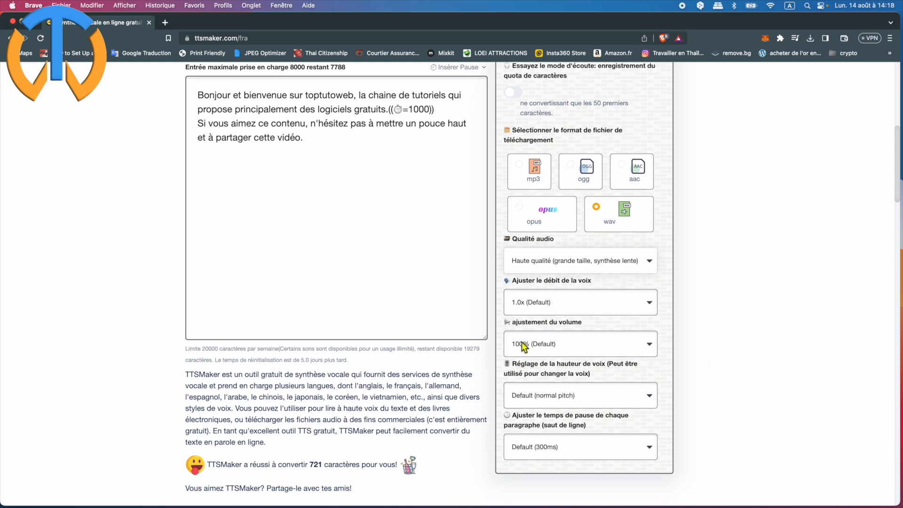
{"action": "scroll", "coordinate": [724, 354], "scroll_direction": "down", "scroll_amount": 1}
{"action": "scroll", "coordinate": [724, 354], "scroll_direction": "down", "scroll_amount": 5}
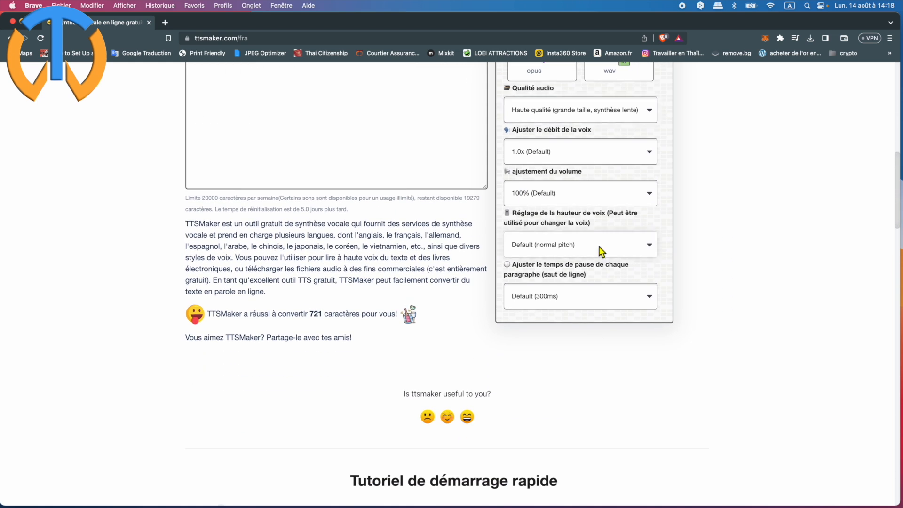
{"action": "left_click", "coordinate": [584, 252]}
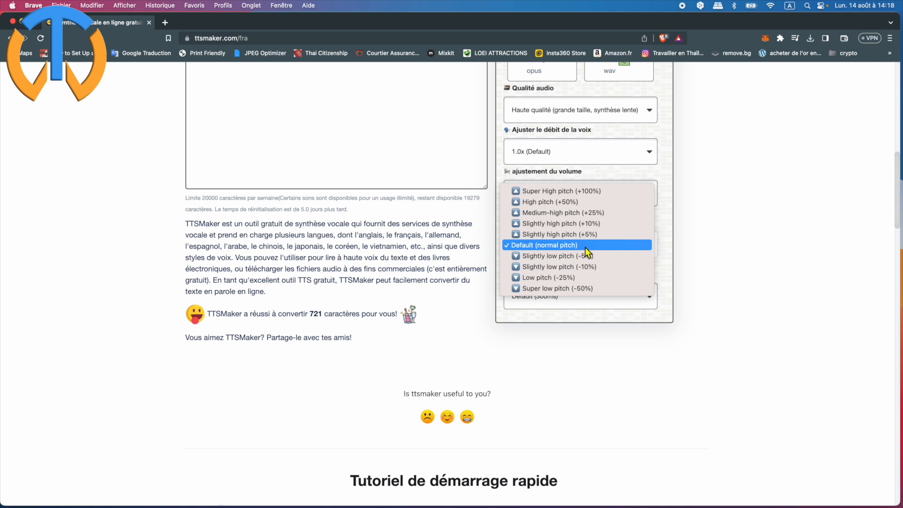
{"action": "left_click", "coordinate": [586, 247]}
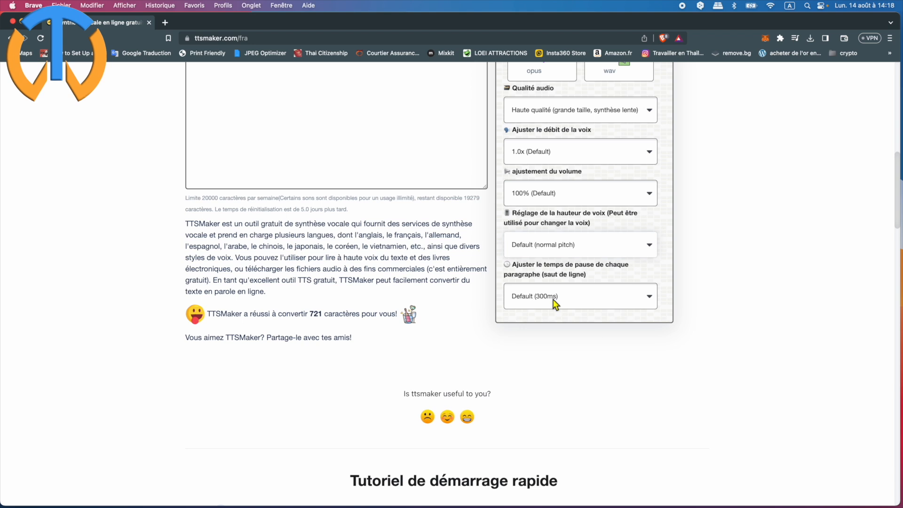
{"action": "left_click", "coordinate": [647, 302]}
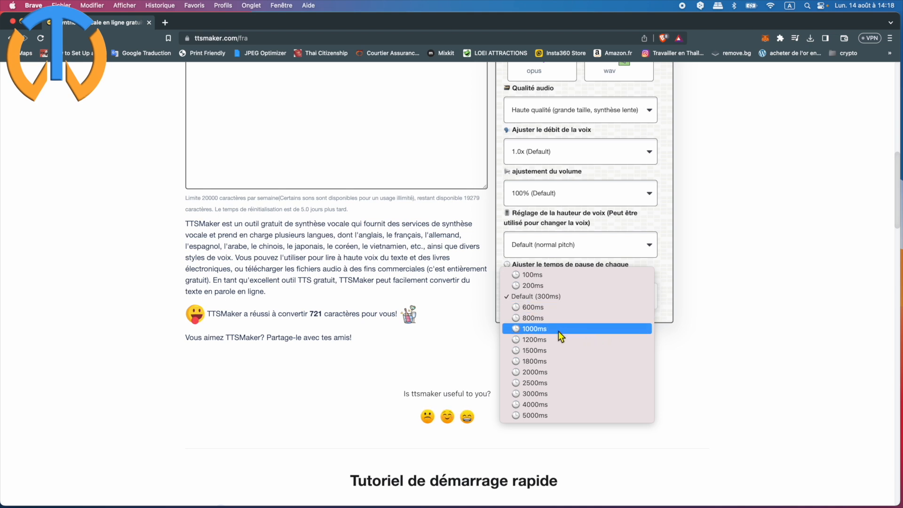
{"action": "left_click", "coordinate": [669, 281]}
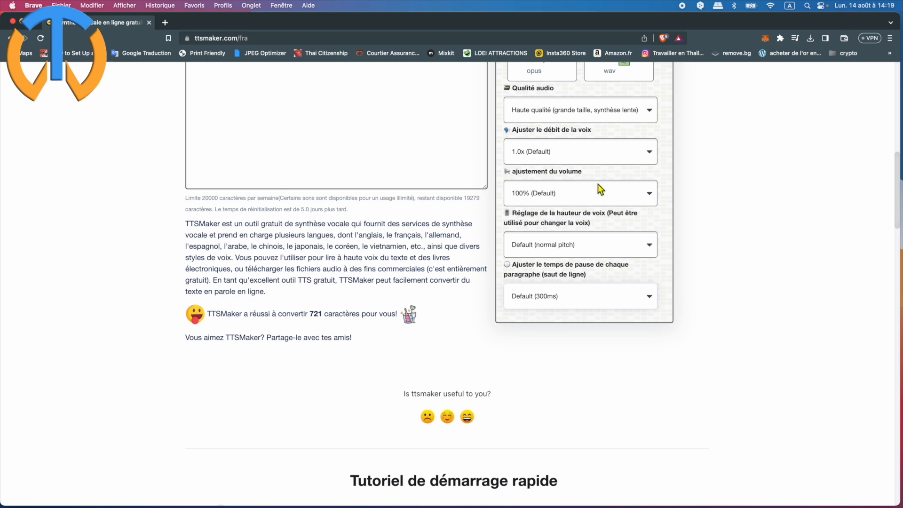
- Download the converted audio file and save it as "intro" in the rushes 2 folder
{"action": "scroll", "coordinate": [597, 184], "scroll_direction": "up", "scroll_amount": 10}
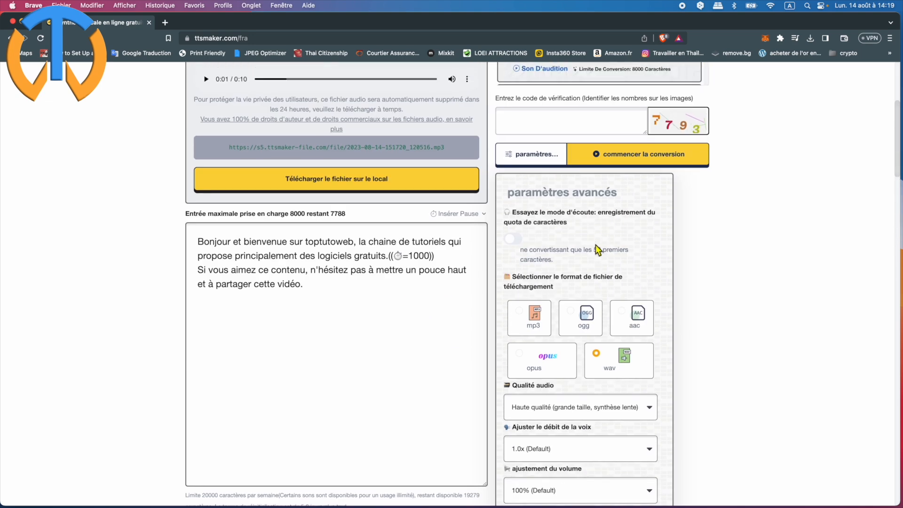
{"action": "scroll", "coordinate": [597, 249], "scroll_direction": "up", "scroll_amount": 1}
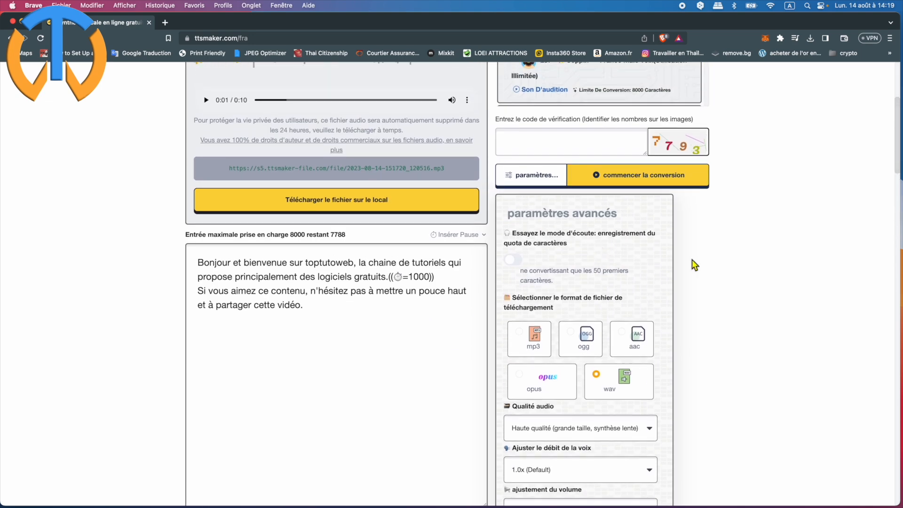
{"action": "left_click", "coordinate": [331, 207]}
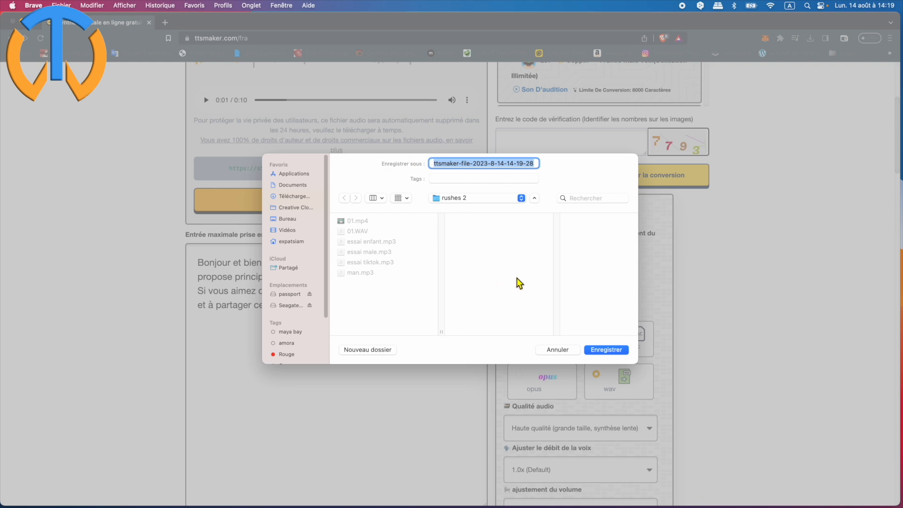
{"action": "type", "text": "intro"}
{"action": "left_click", "coordinate": [606, 350]}
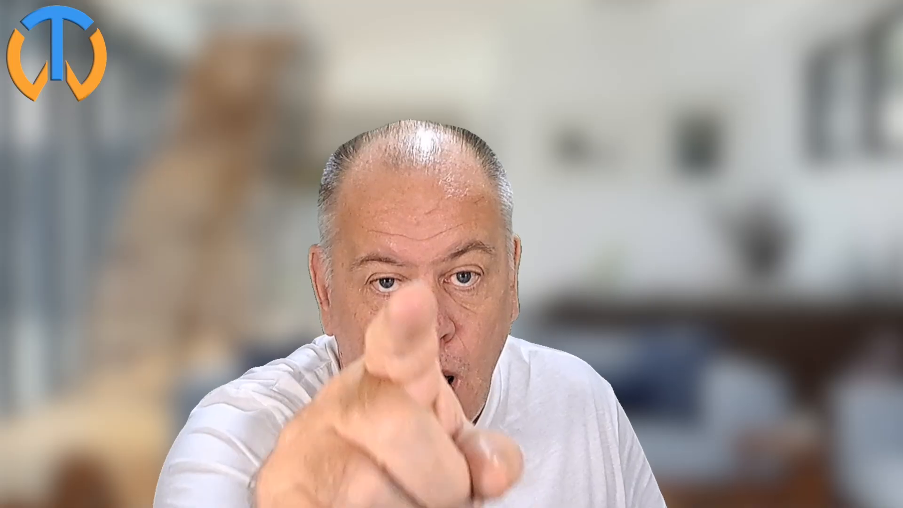